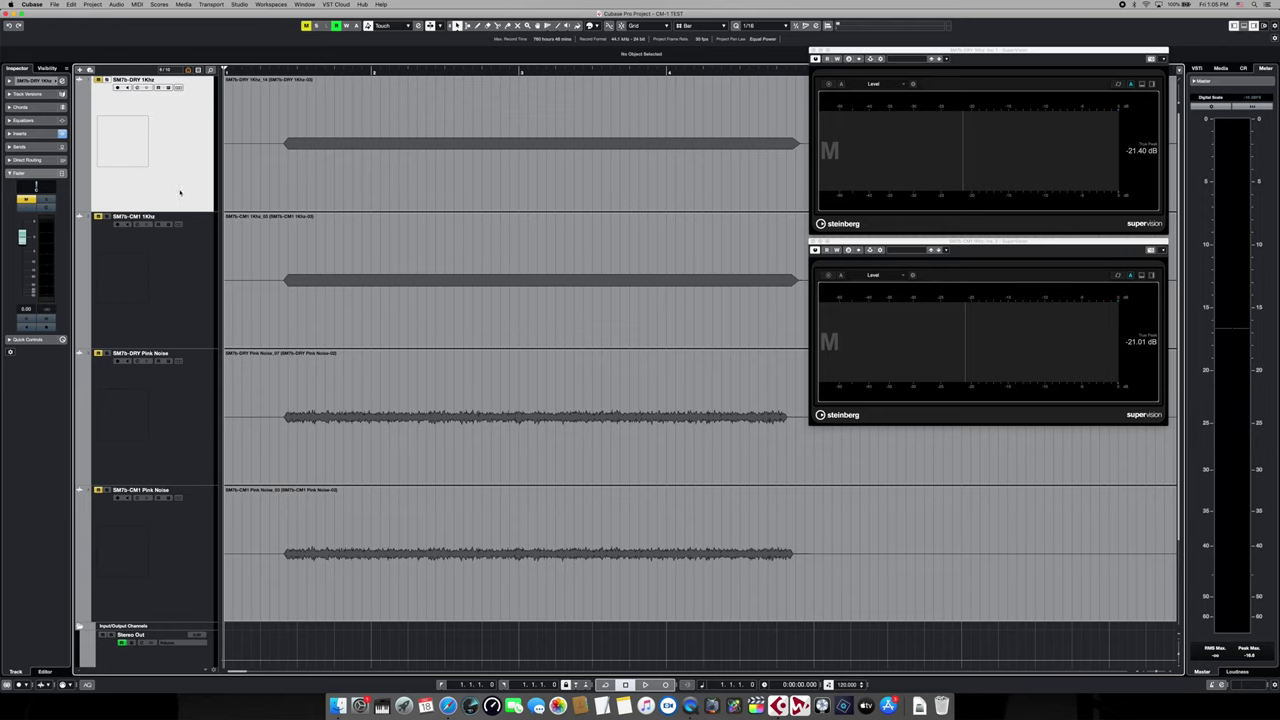
# Play the SM7b-DRY and SM7b-CM1 1 kHz tracks and compare their true peak levels in the SuperVision meters
pyautogui.click(187, 250)
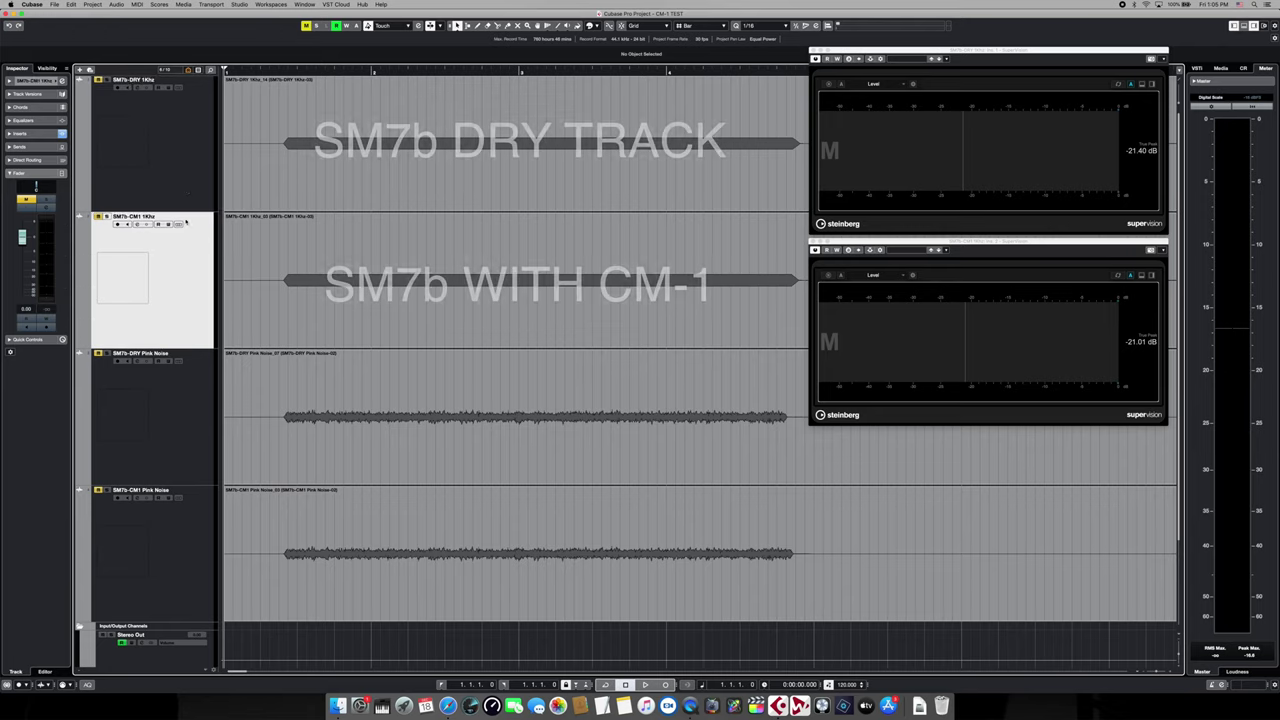
pyautogui.click(190, 165)
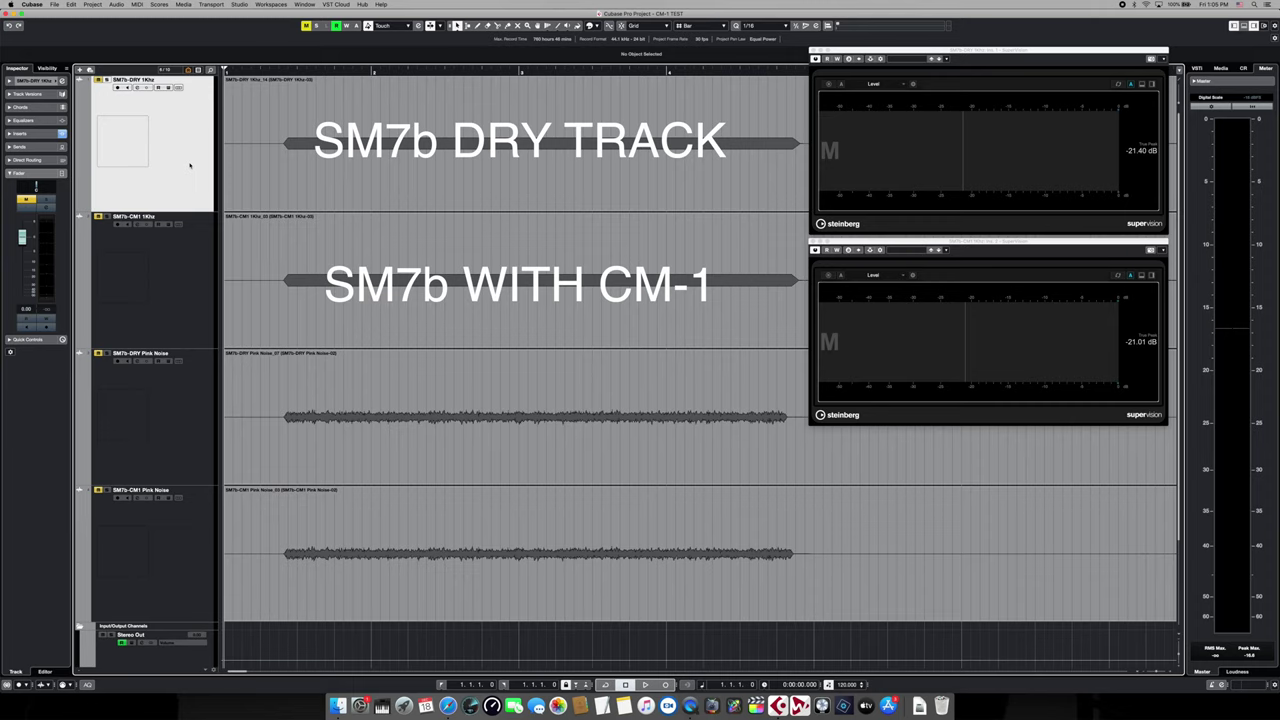
pyautogui.click(187, 260)
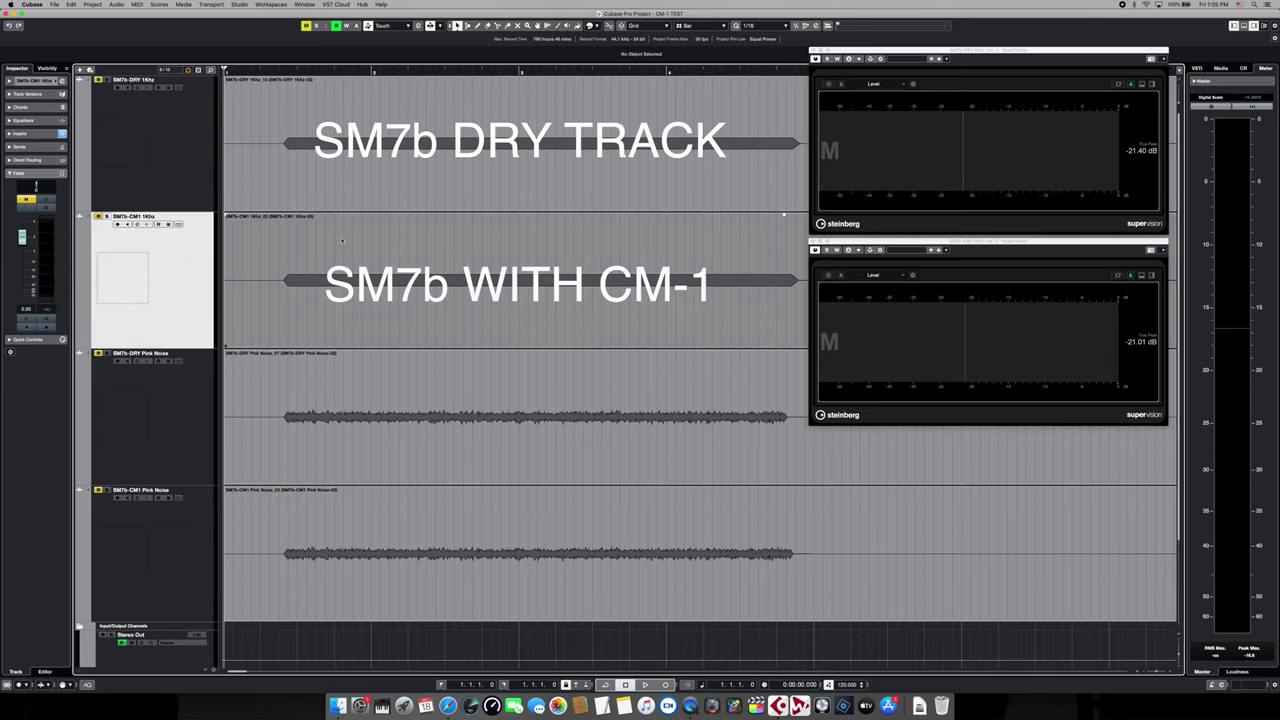
pyautogui.click(779, 127)
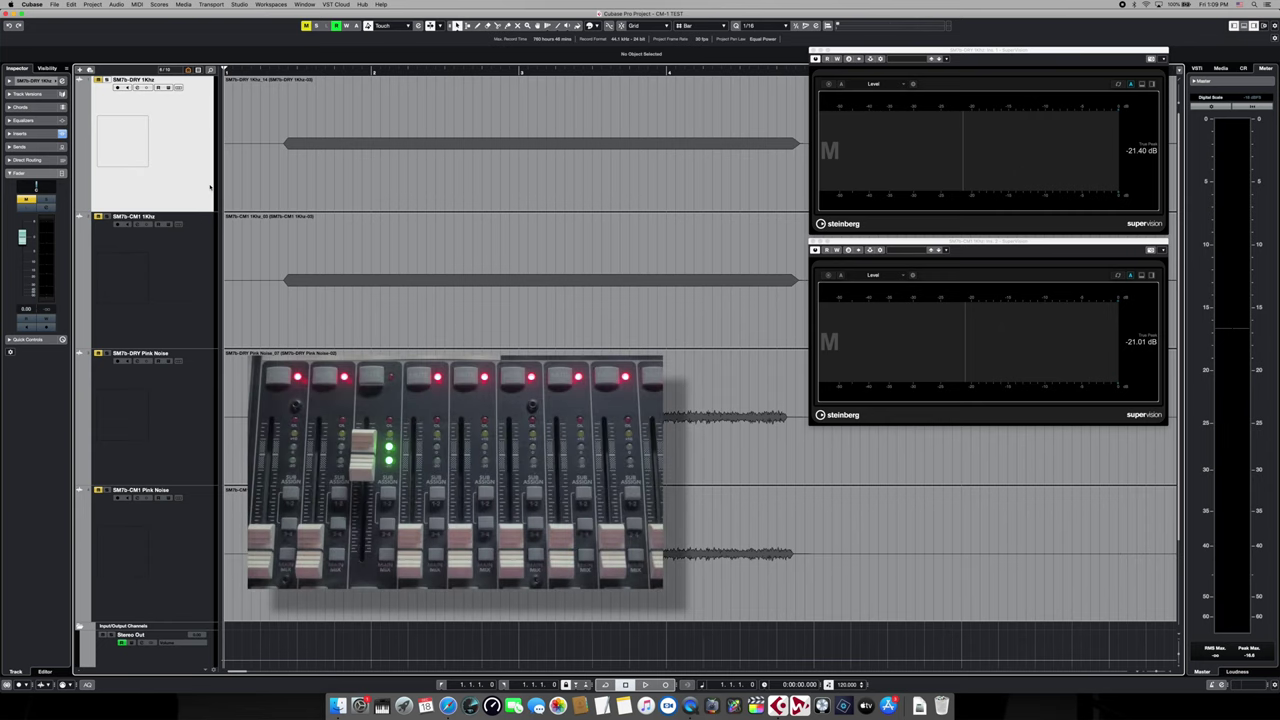
pyautogui.press('space')
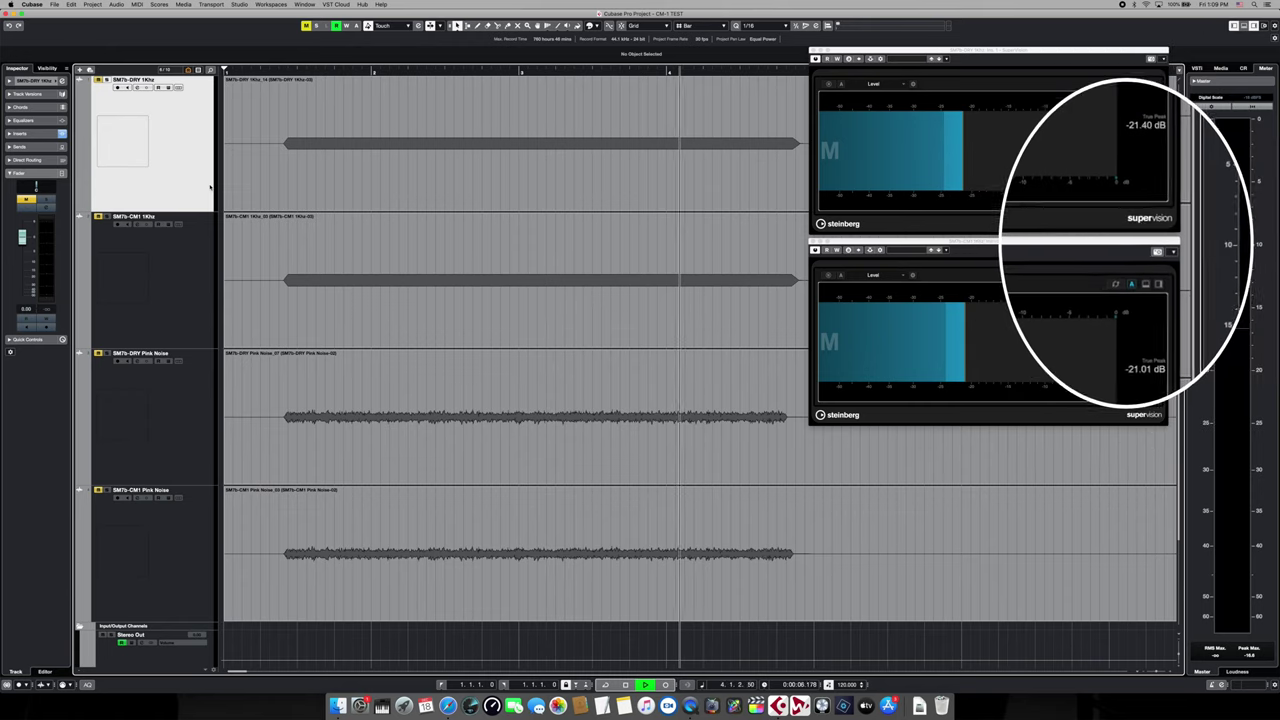
pyautogui.press('space')
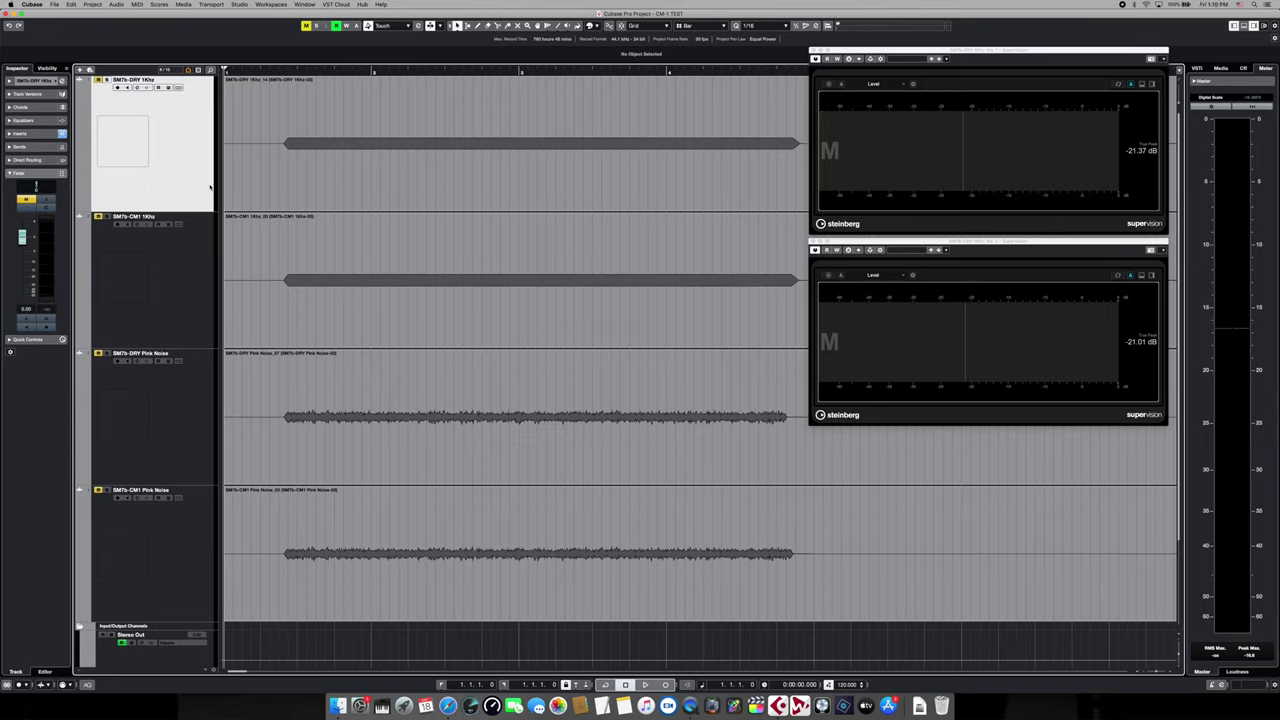
# Normalize the SM7b-DRY 1 kHz clip to a maximum peak level of -20.00 dB and check it by playing it back
pyautogui.click(434, 179)
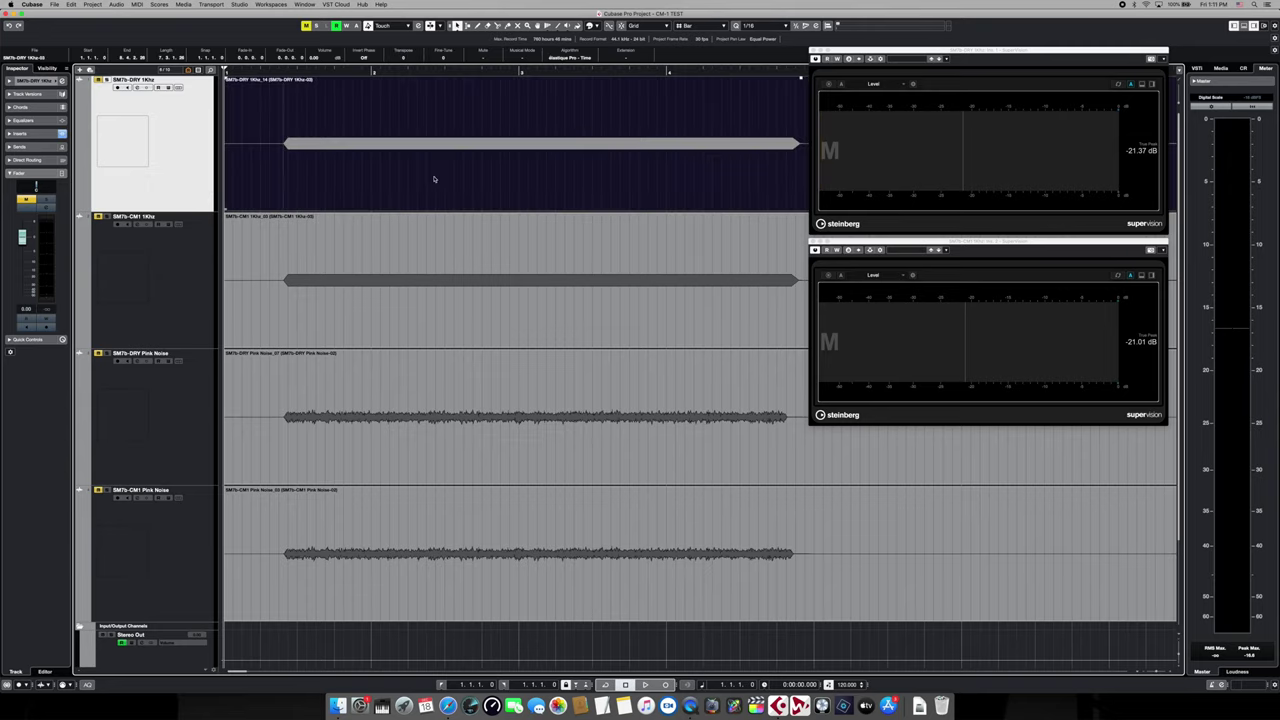
pyautogui.click(118, 5)
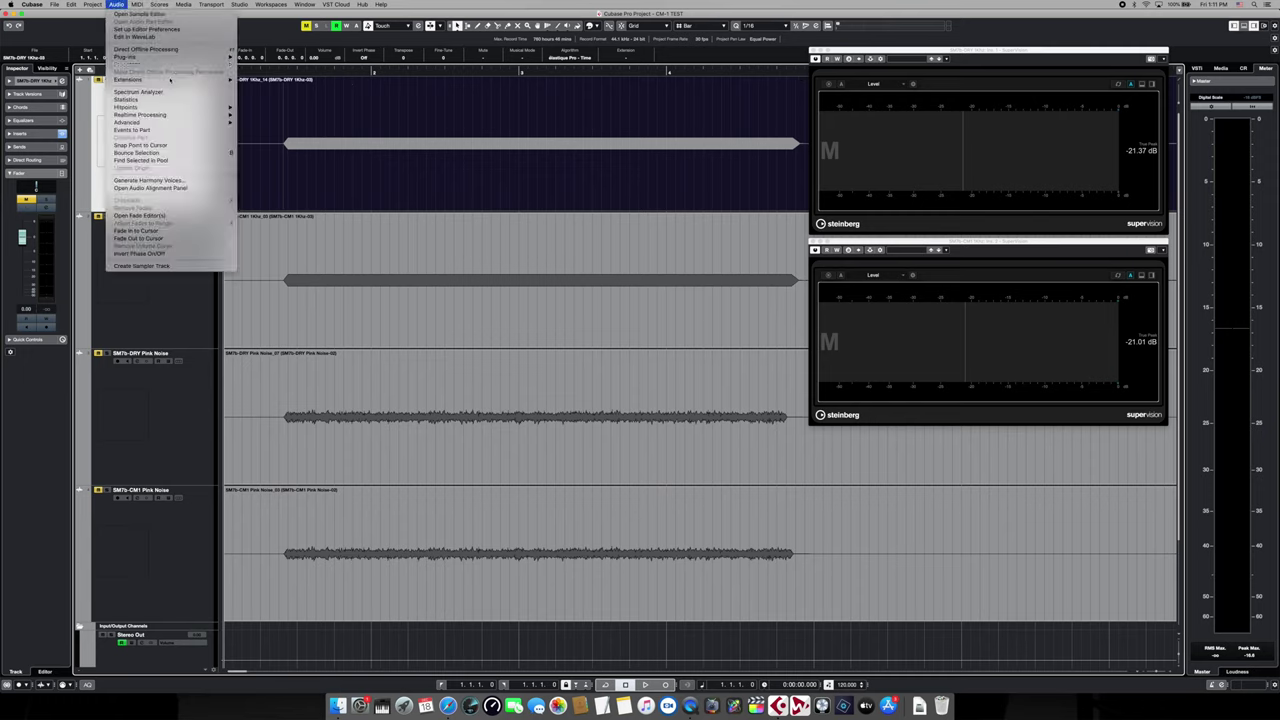
pyautogui.moveTo(130, 64)
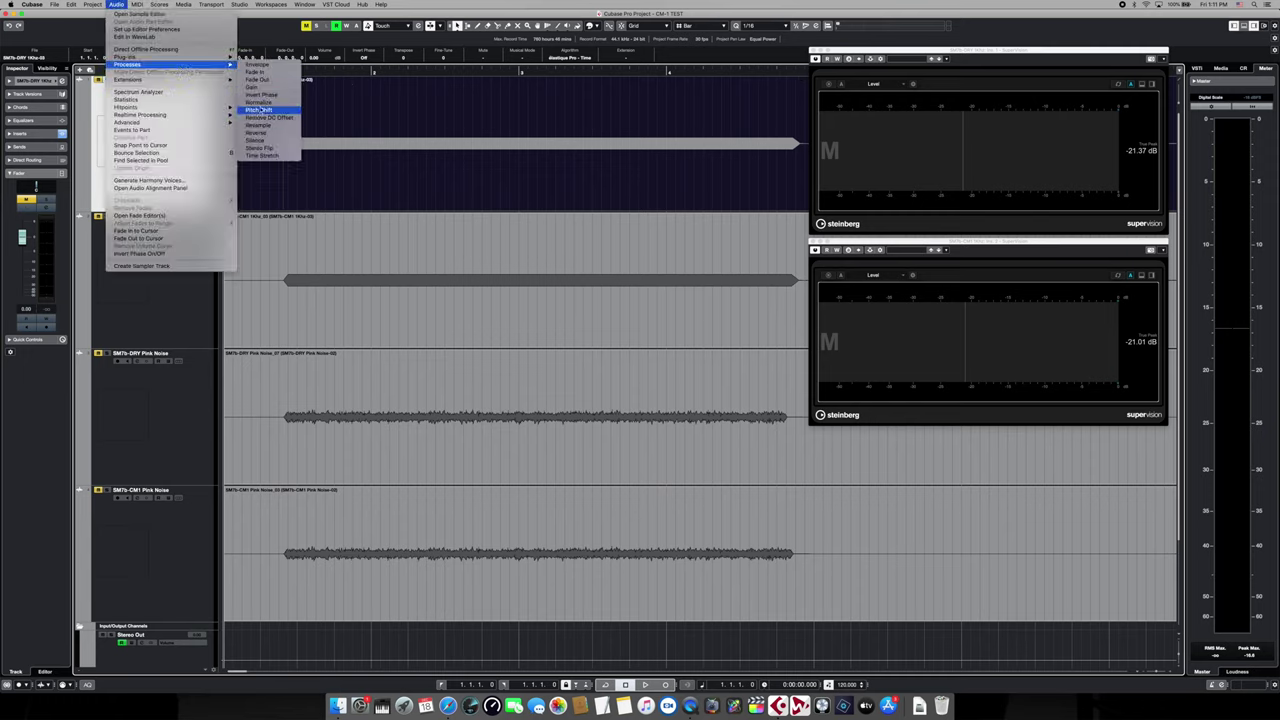
pyautogui.click(259, 102)
pyautogui.doubleClick(666, 331)
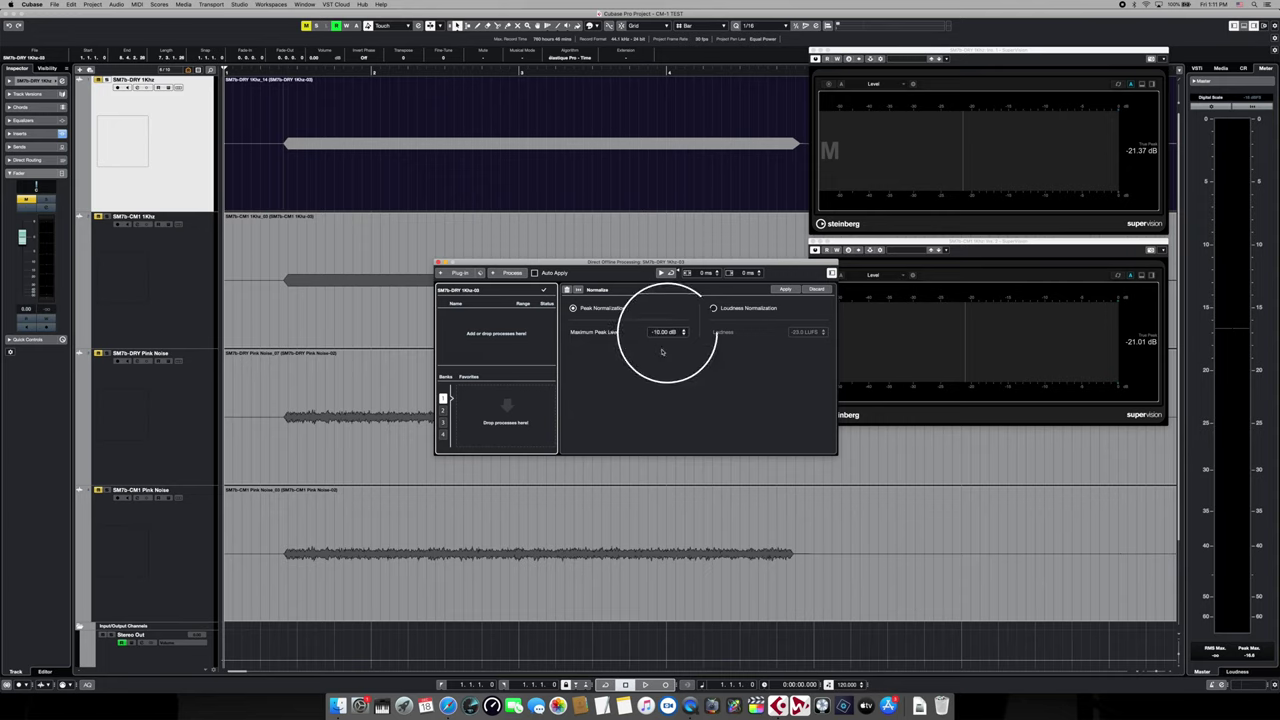
pyautogui.write('-20.00')
pyautogui.press('Return')
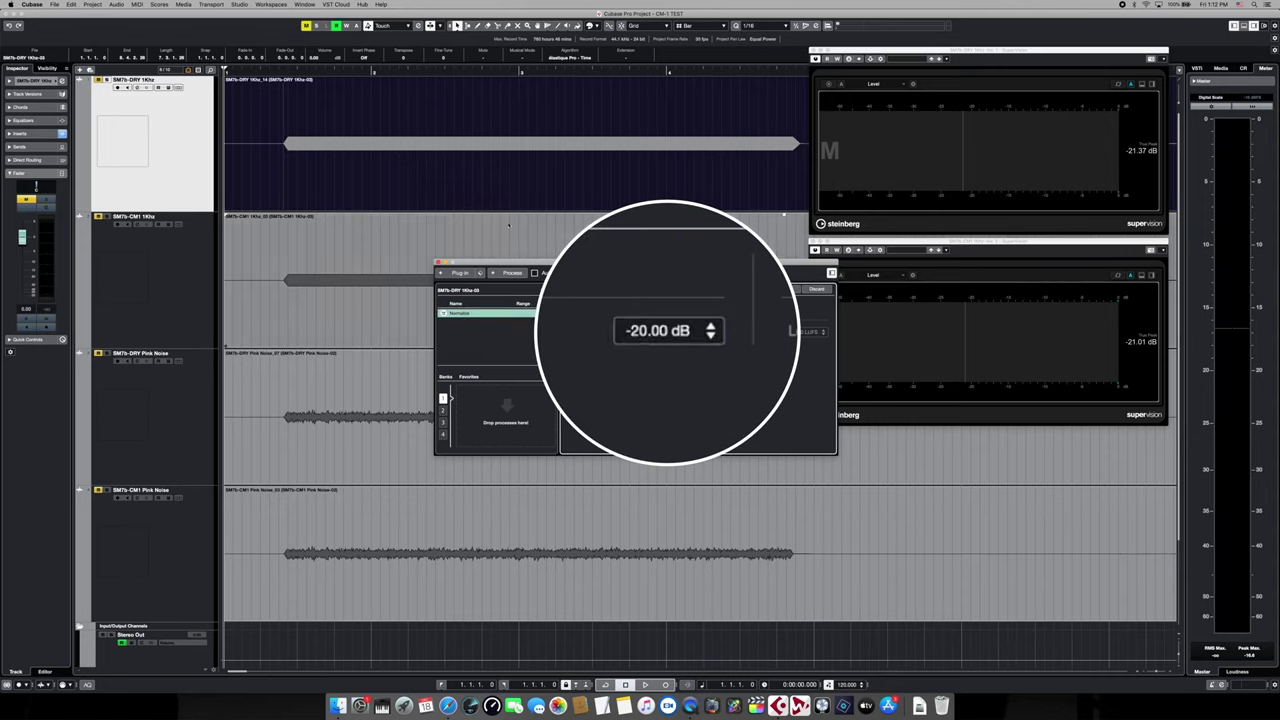
pyautogui.press('space')
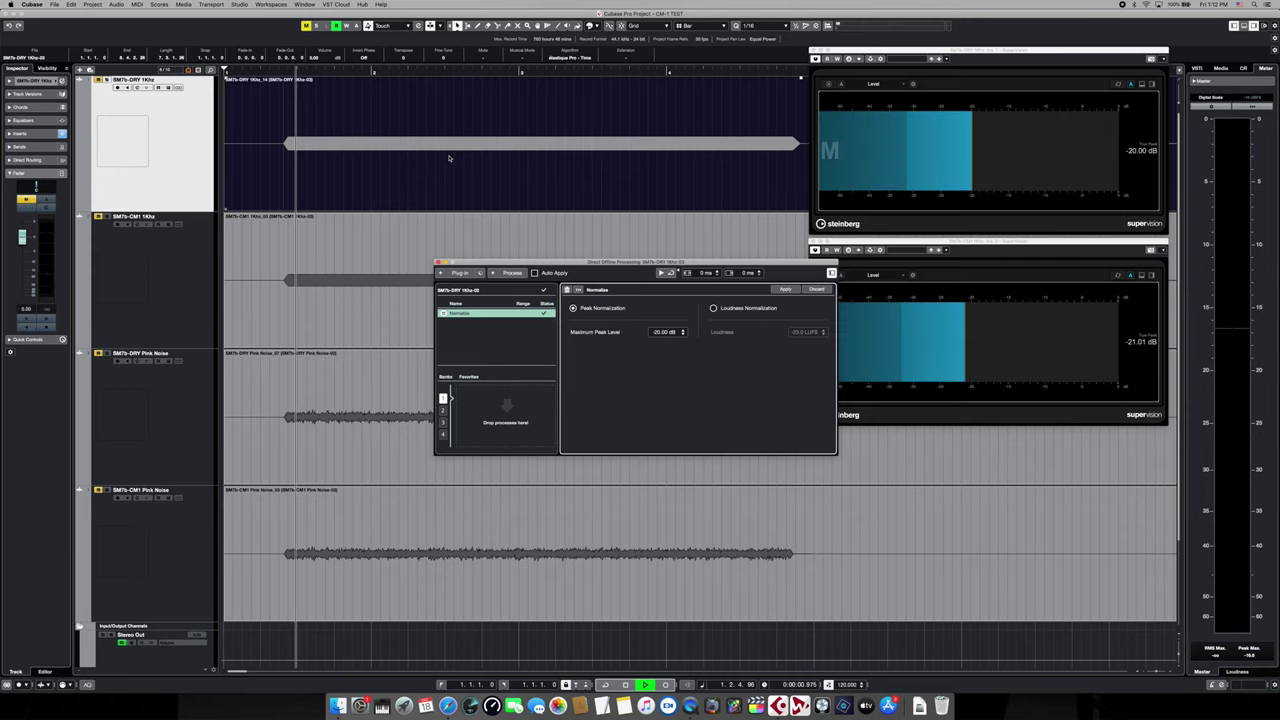
pyautogui.press('space')
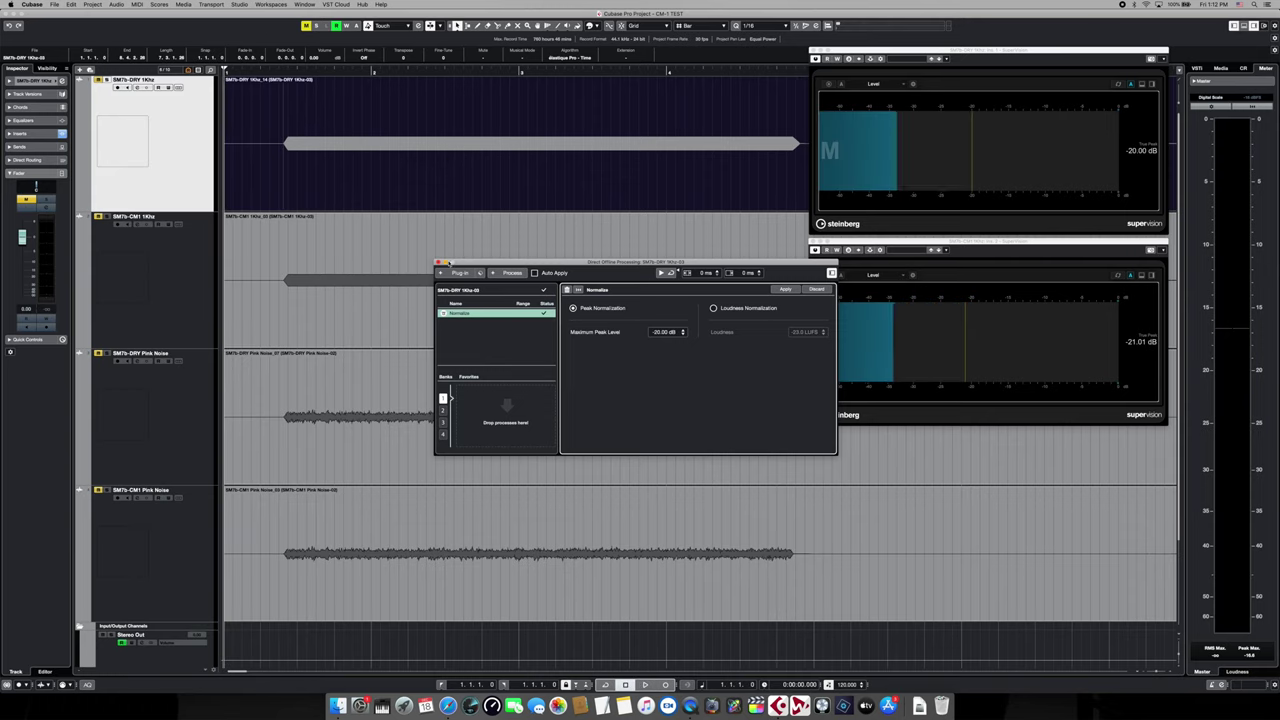
pyautogui.click(437, 262)
# Normalize the SM7b-CM1 1 kHz clip to a maximum peak level of -20.00 dB and play both tone tracks to compare their levels
pyautogui.click(438, 320)
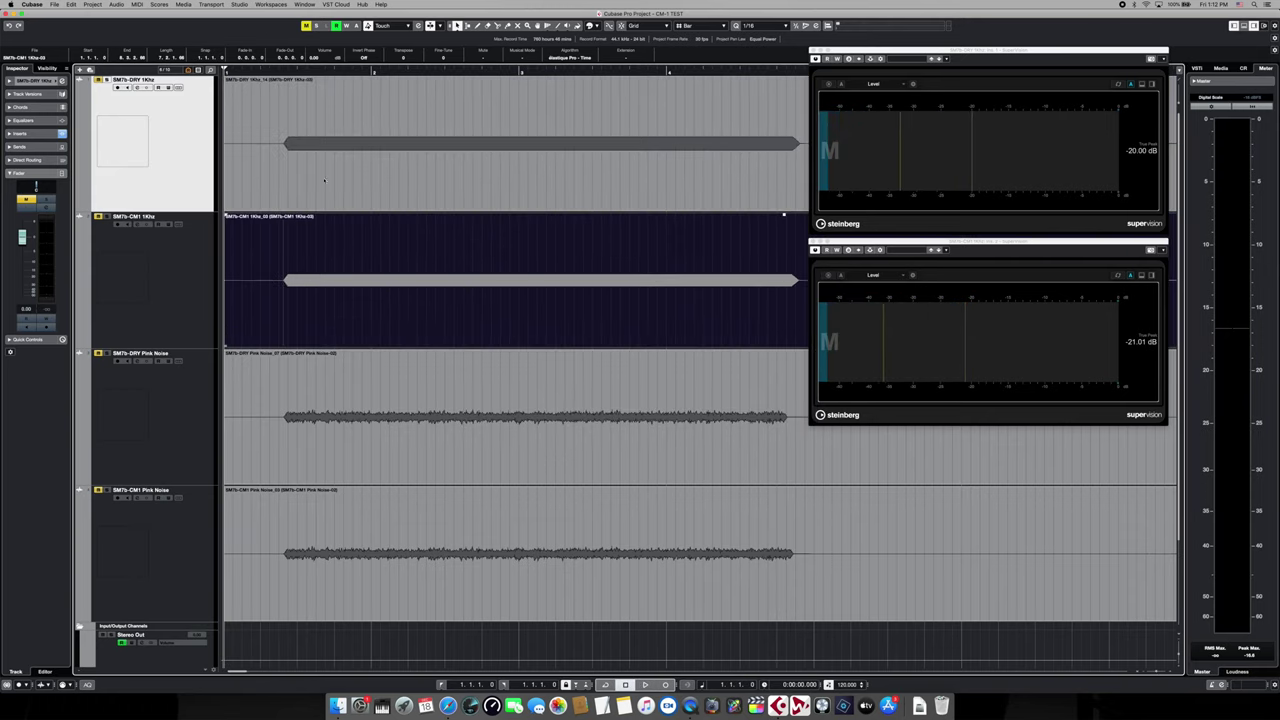
pyautogui.press('F7')
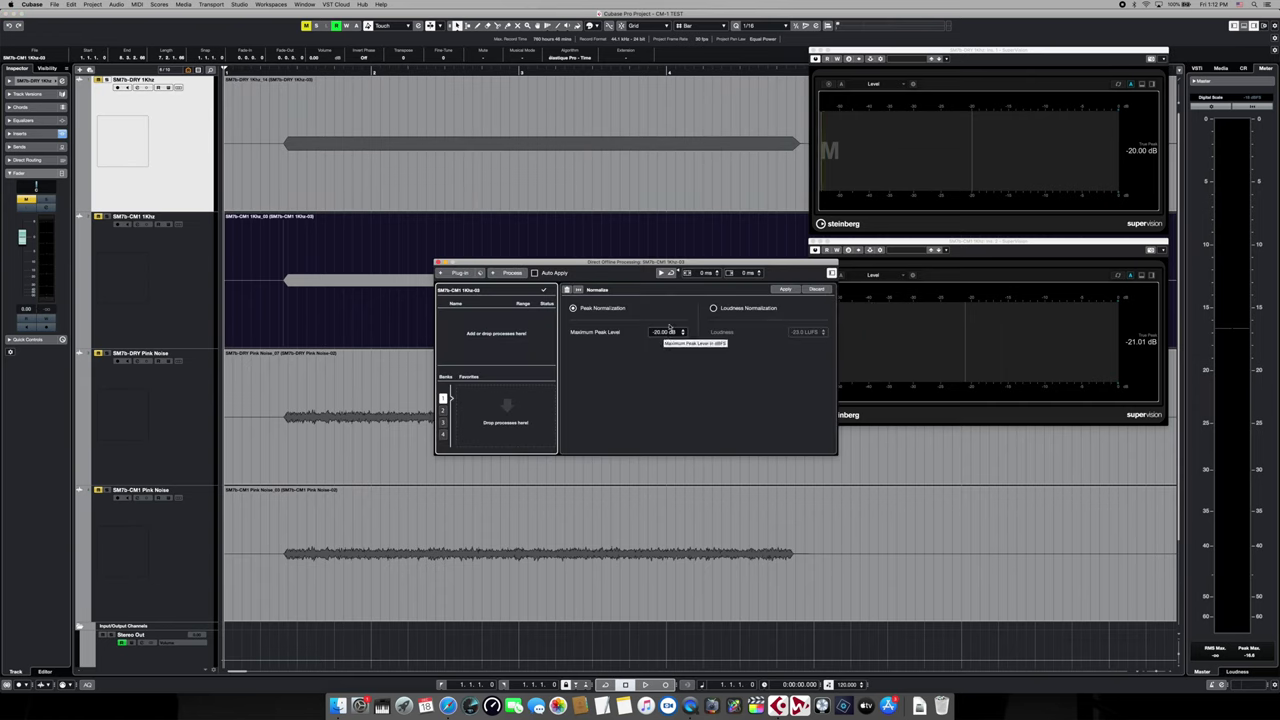
pyautogui.click(784, 290)
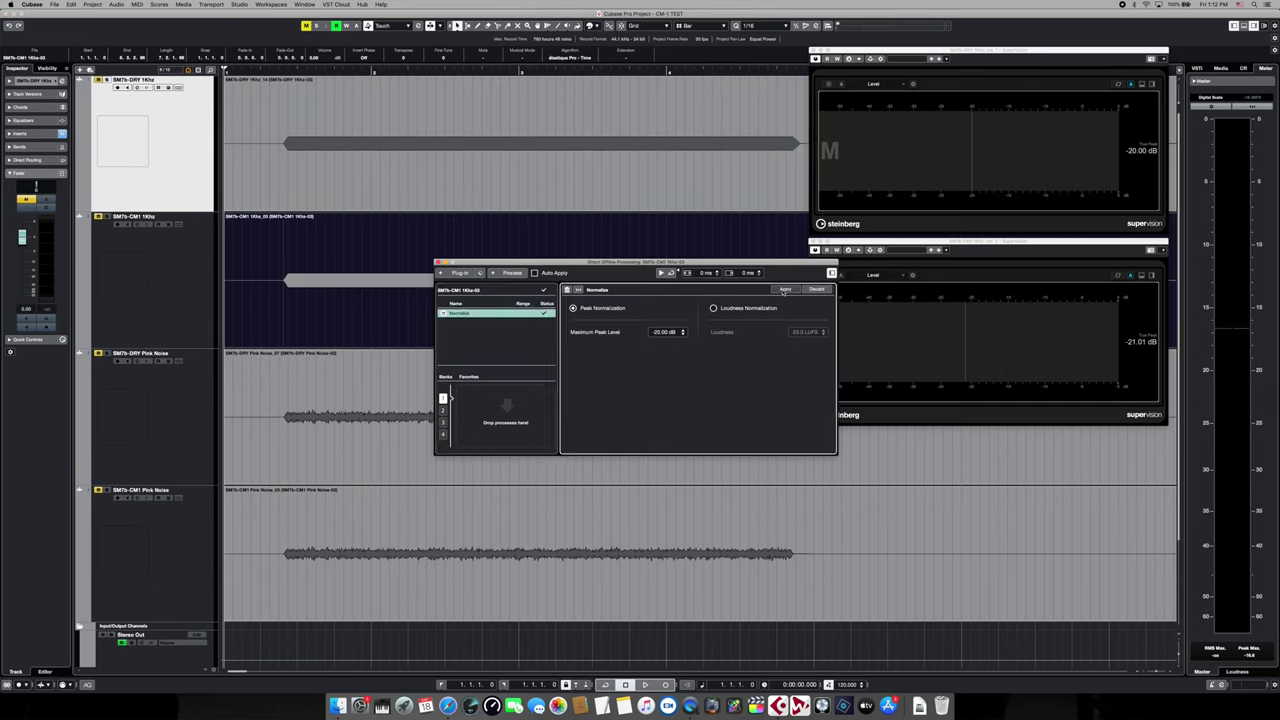
pyautogui.click(438, 263)
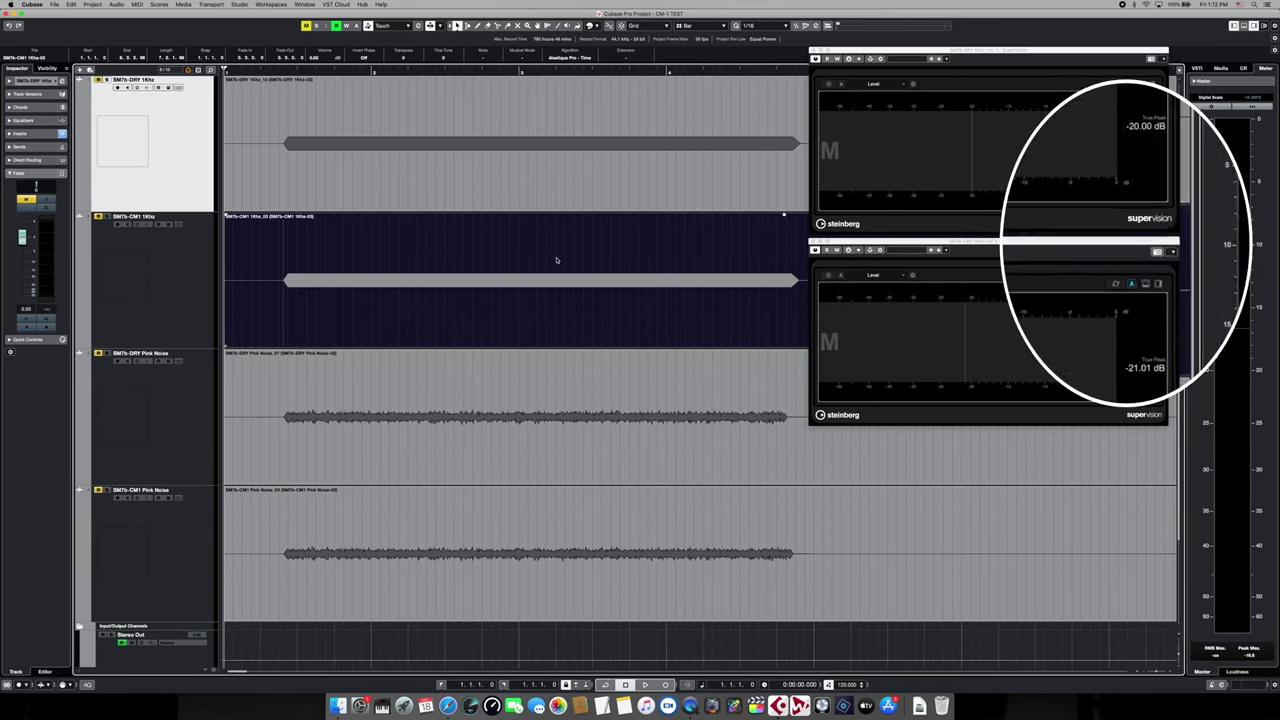
pyautogui.press('space')
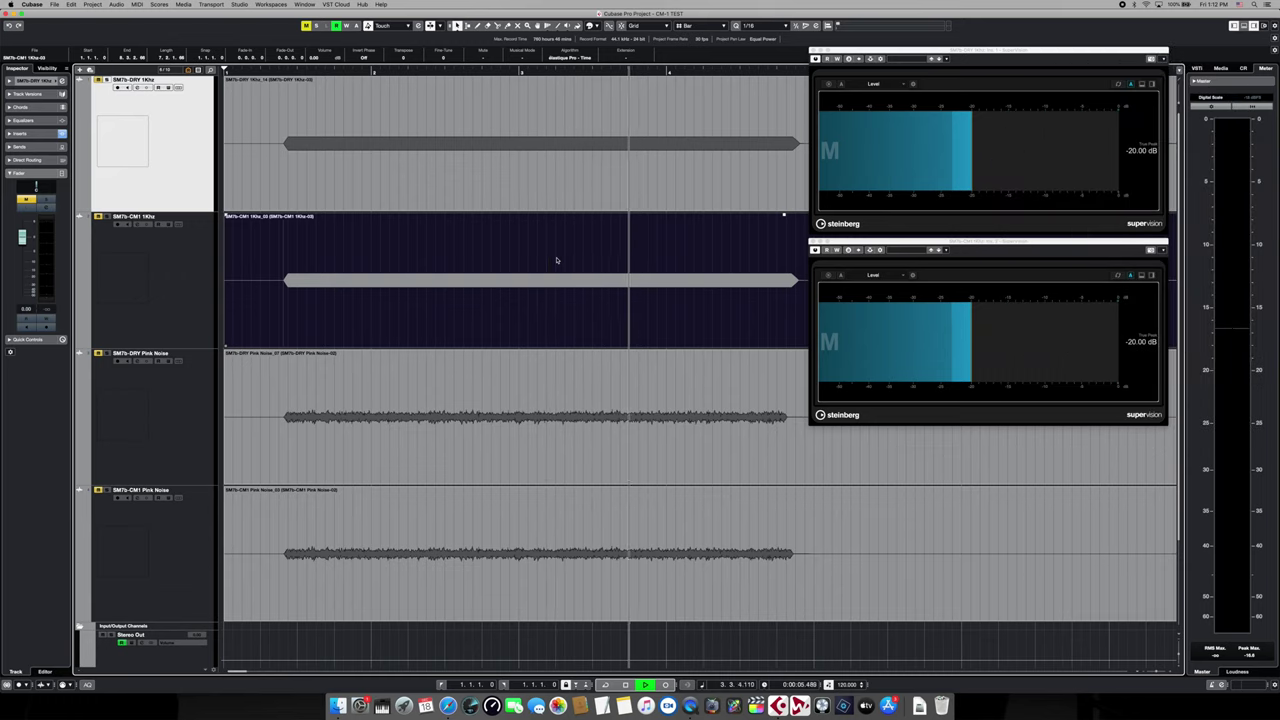
pyautogui.press('space')
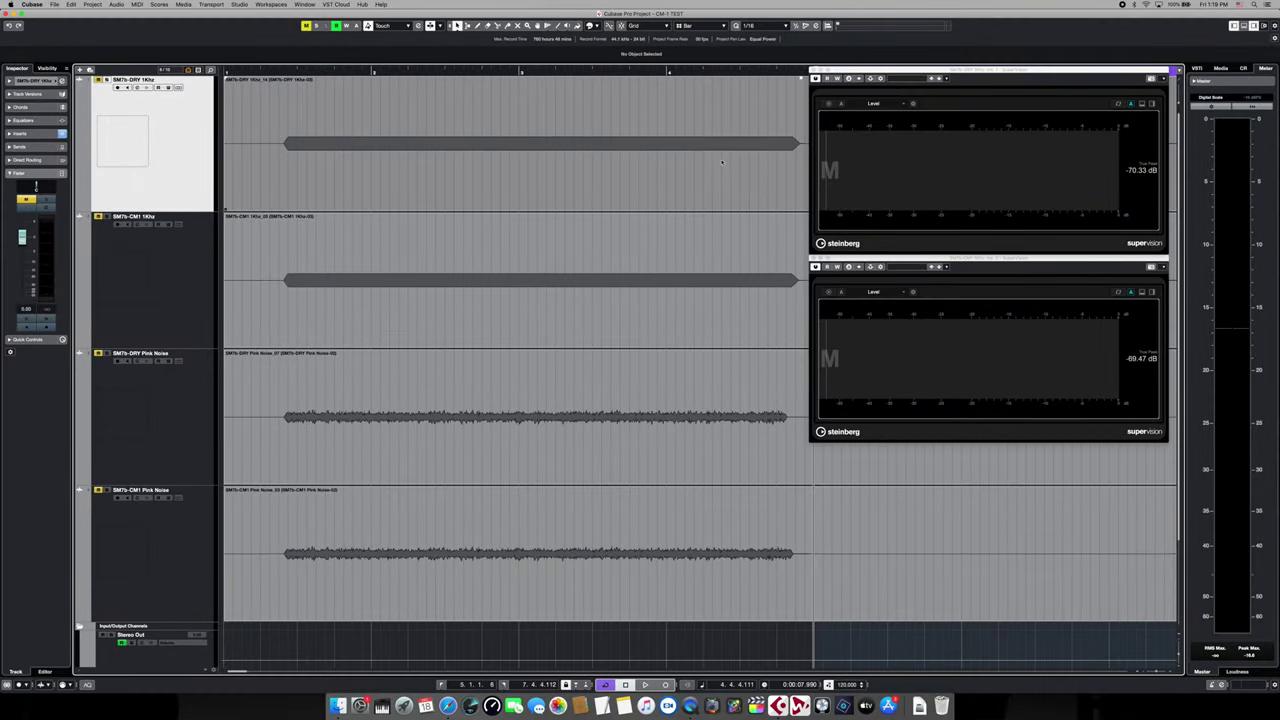
# Move both SuperVision meter windows over the 1 kHz clips so they uncover the looped section starting at bar 5
pyautogui.moveTo(943, 71); pyautogui.dragTo(439, 70)
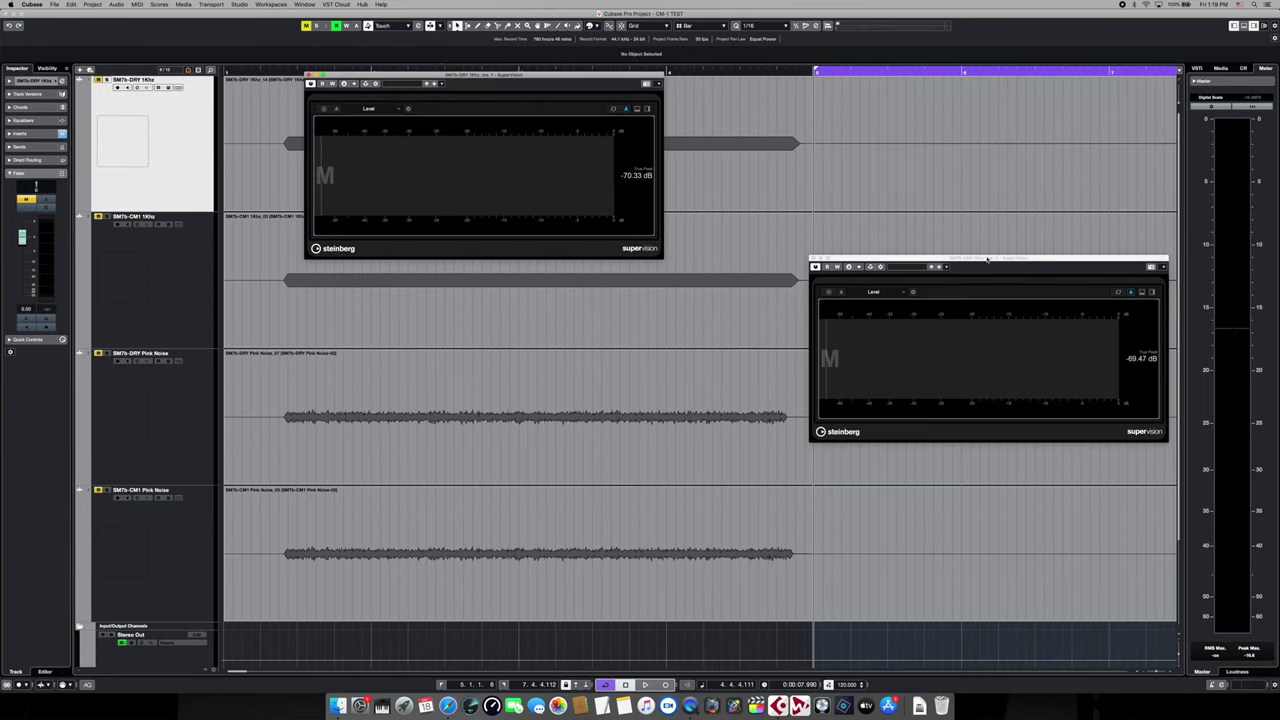
pyautogui.moveTo(988, 259); pyautogui.dragTo(486, 265)
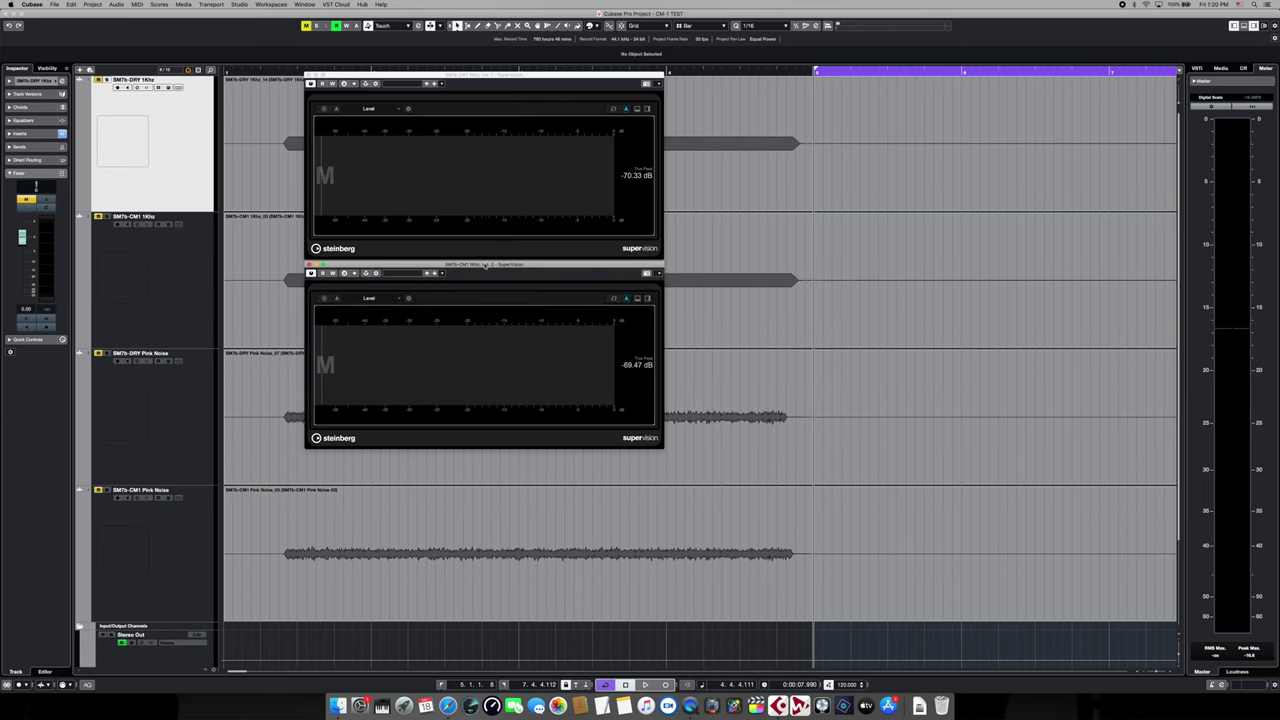
pyautogui.hscroll(3, 245, 673)
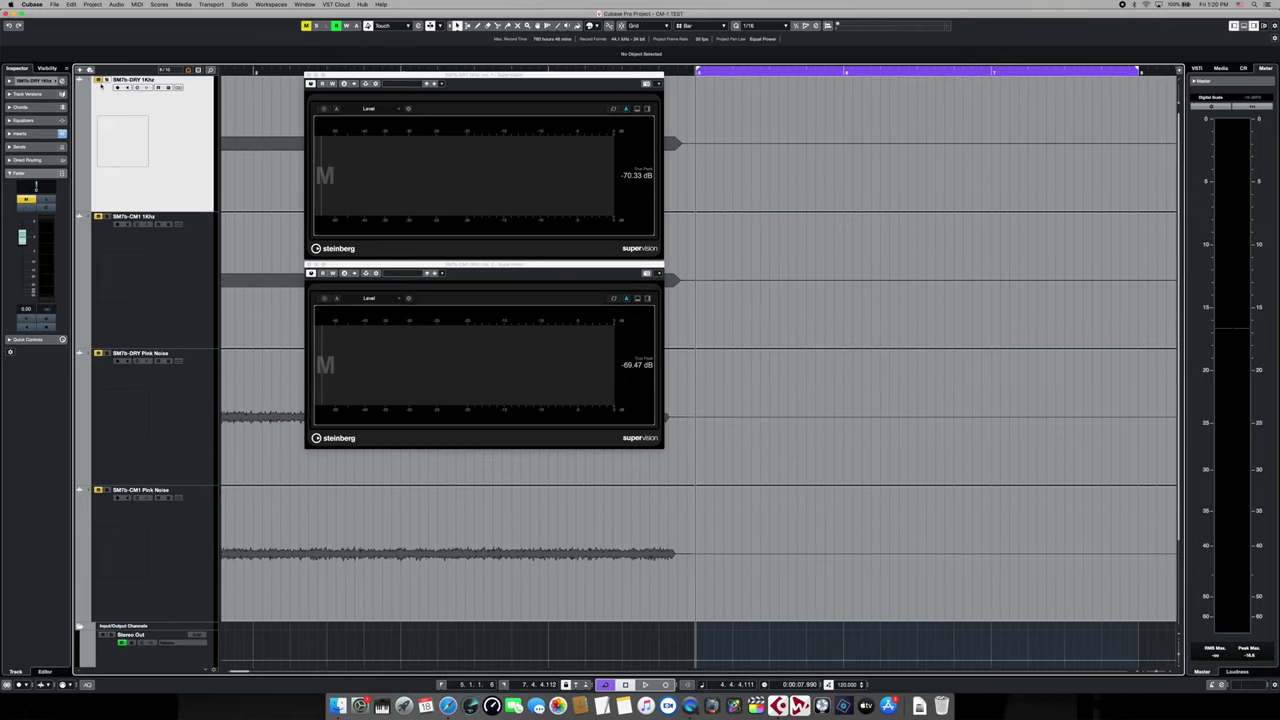
# Play the looped section after the 1 kHz tones with both tone tracks unmuted and compare the noise floors of the dry and CM1 tracks
pyautogui.press('space')
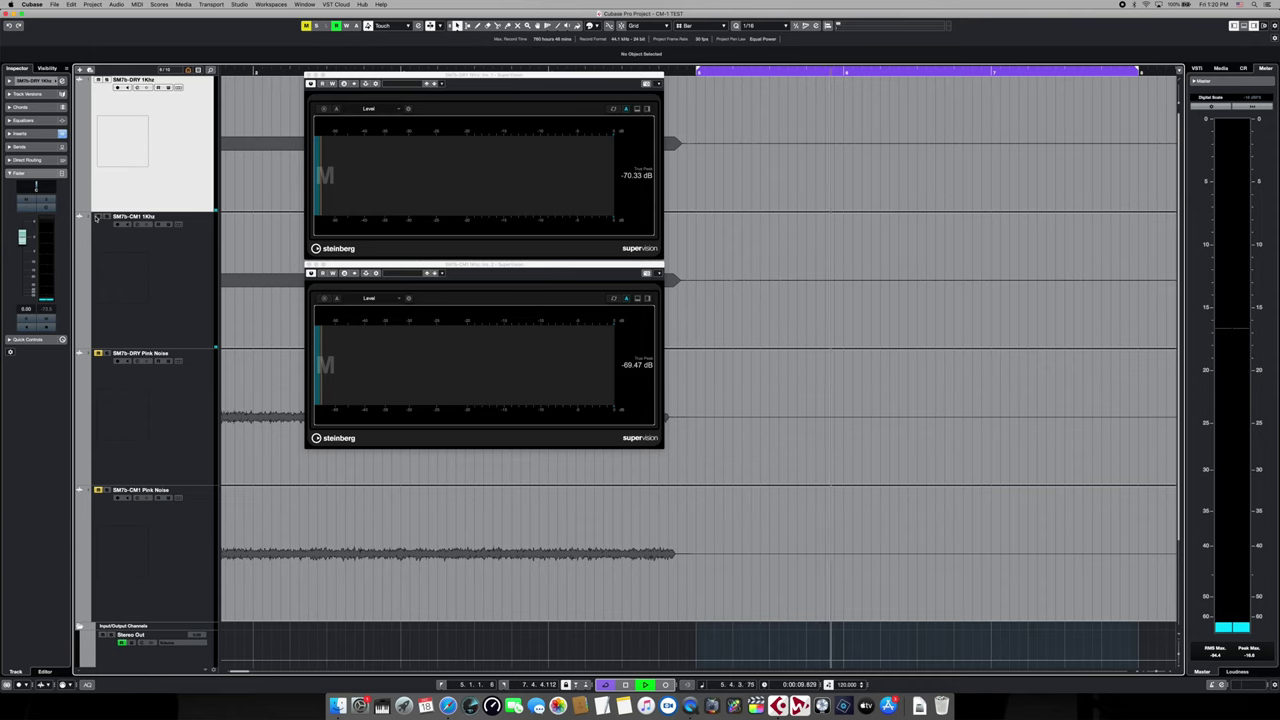
pyautogui.click(182, 287)
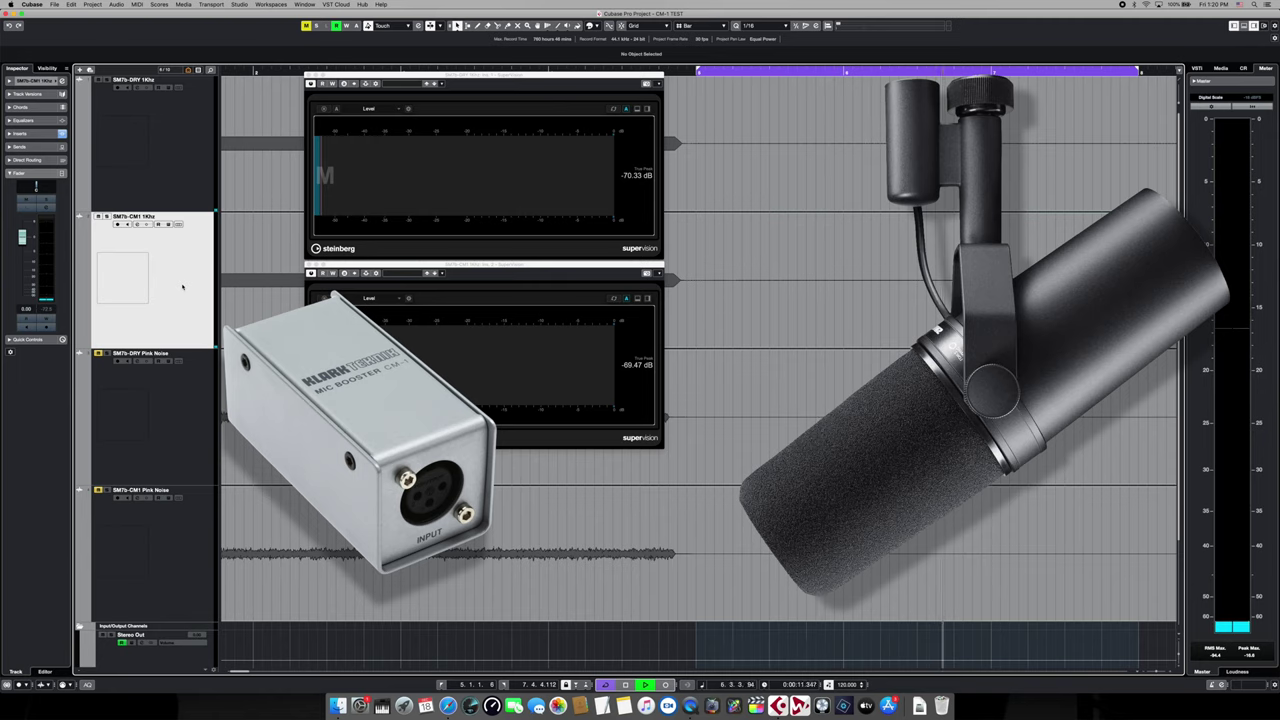
pyautogui.click(186, 163)
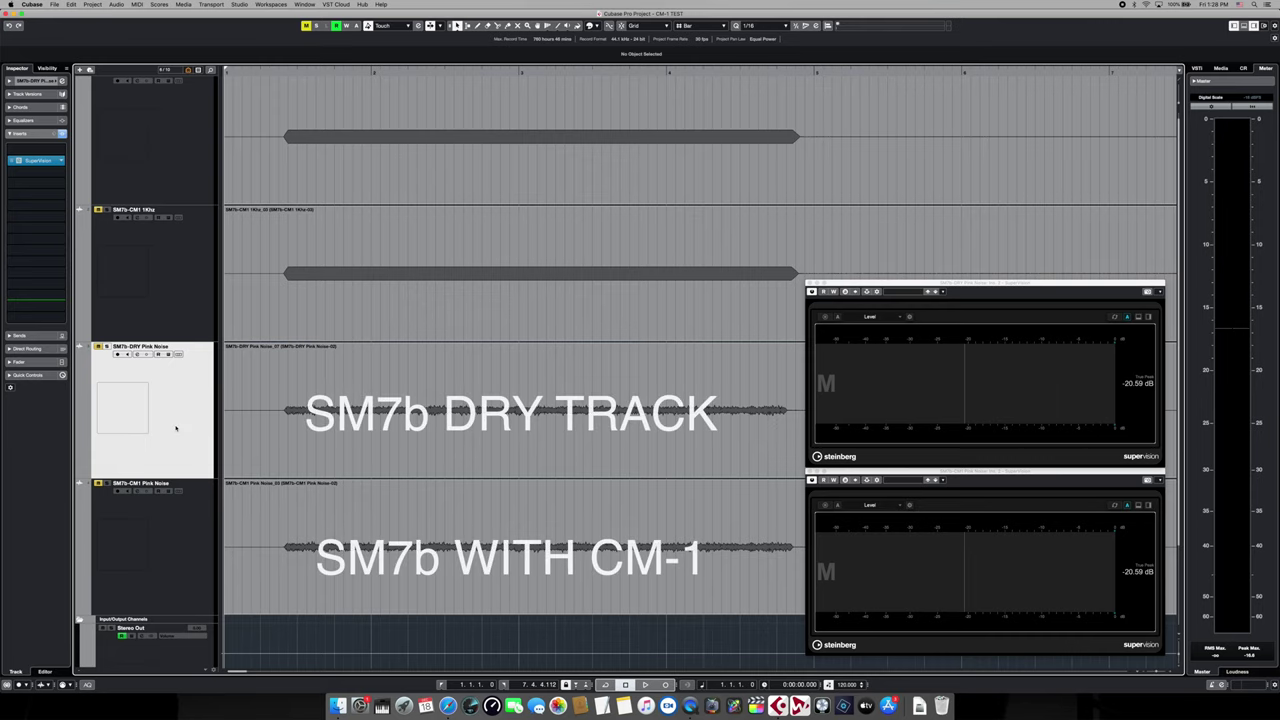
# Play the SM7b-DRY and SM7b-CM1 pink noise tracks and compare their frequency responses in the SuperVision spectrum curves
pyautogui.click(182, 543)
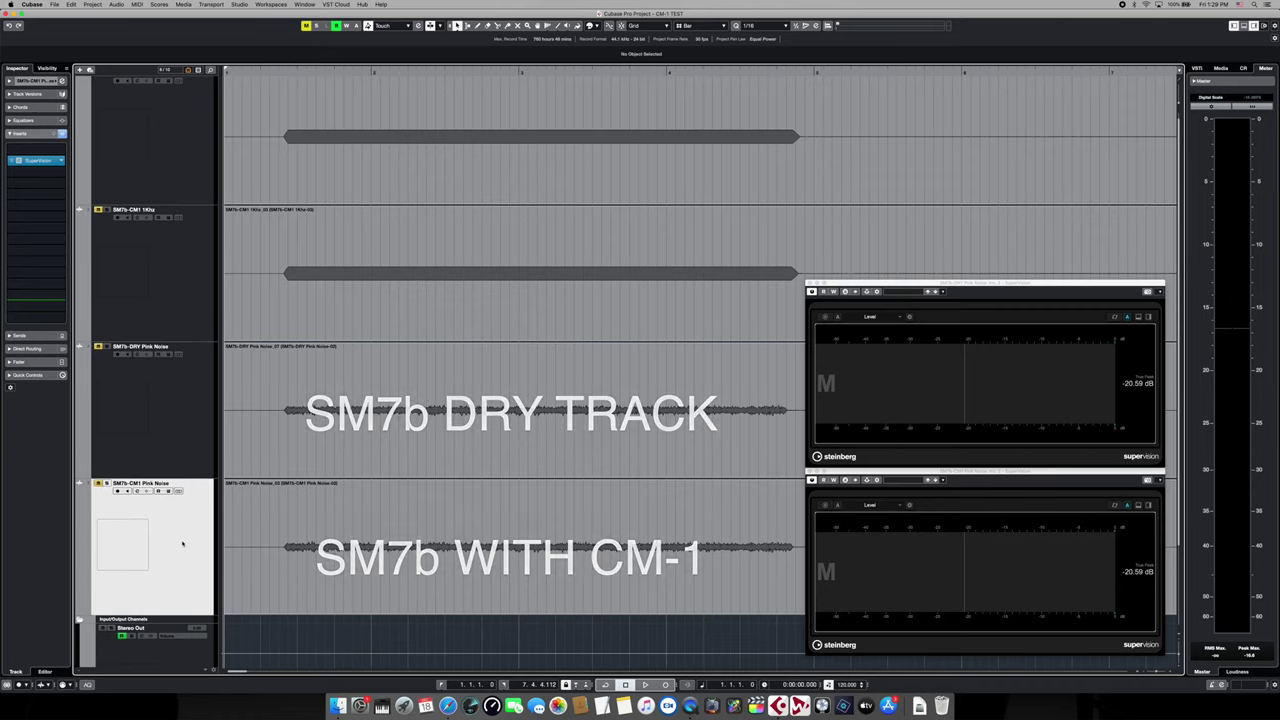
pyautogui.click(185, 433)
pyautogui.press('space')
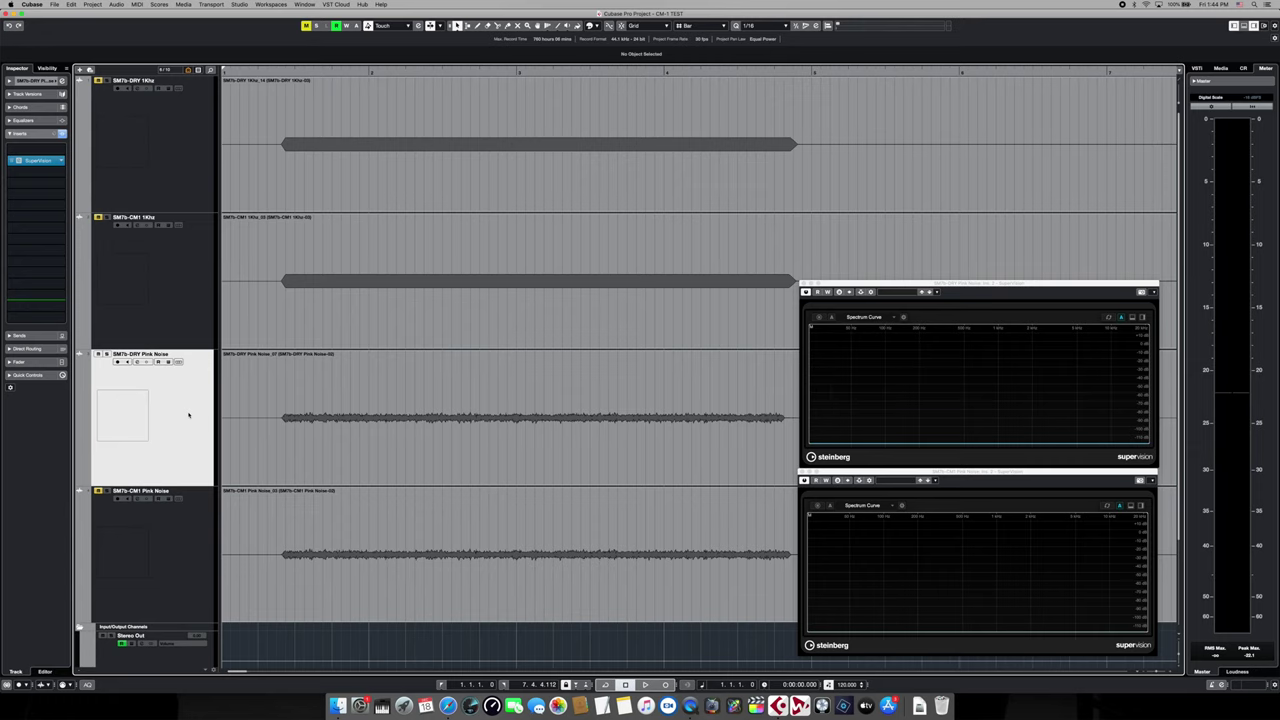
pyautogui.press('space')
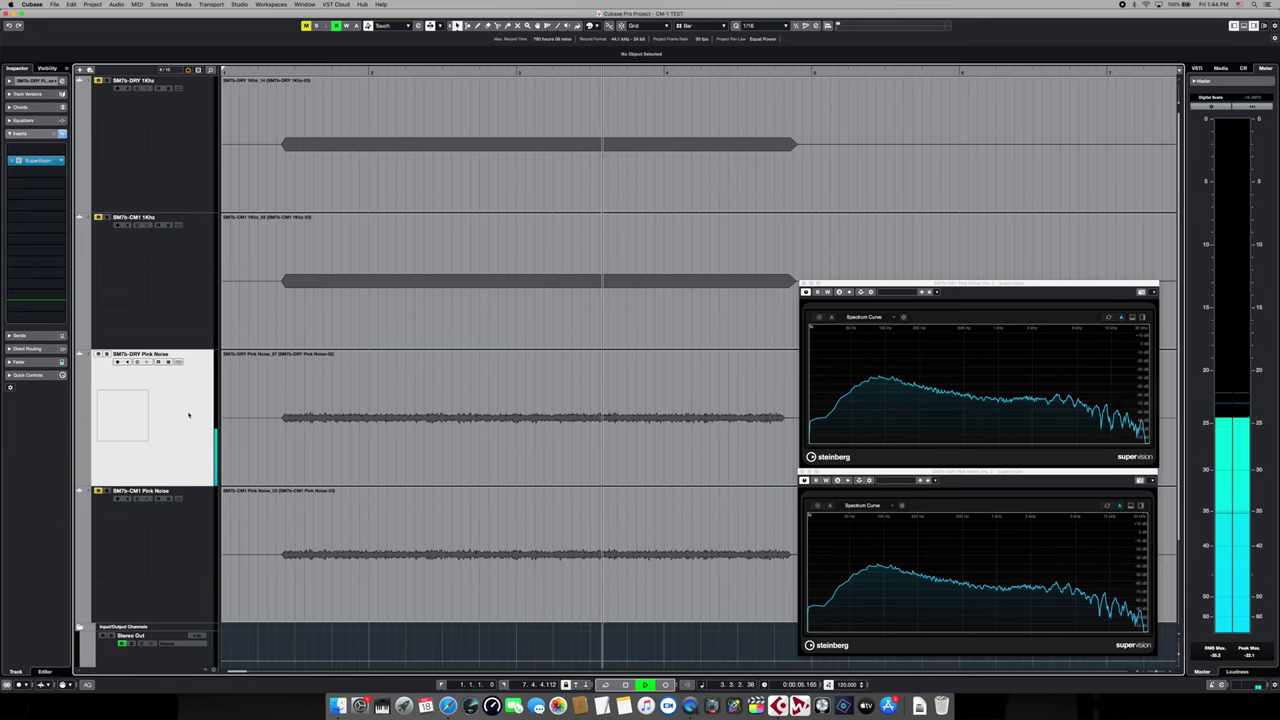
pyautogui.press('space')
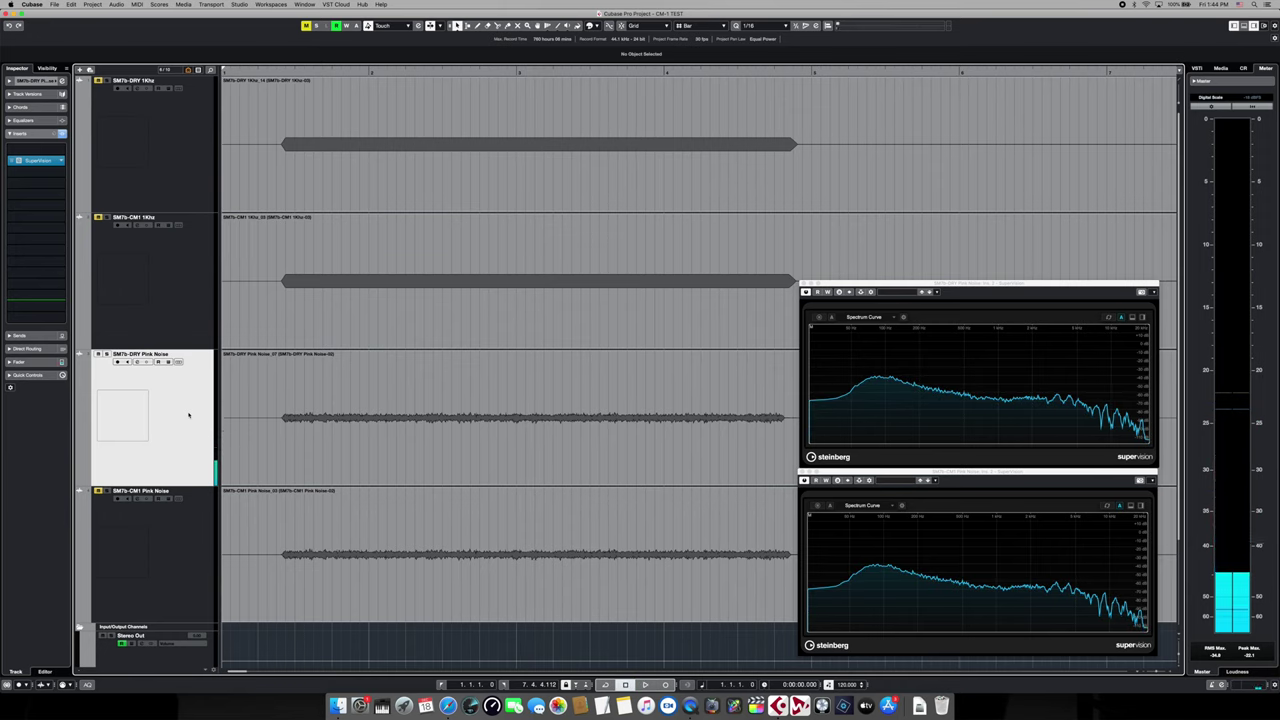